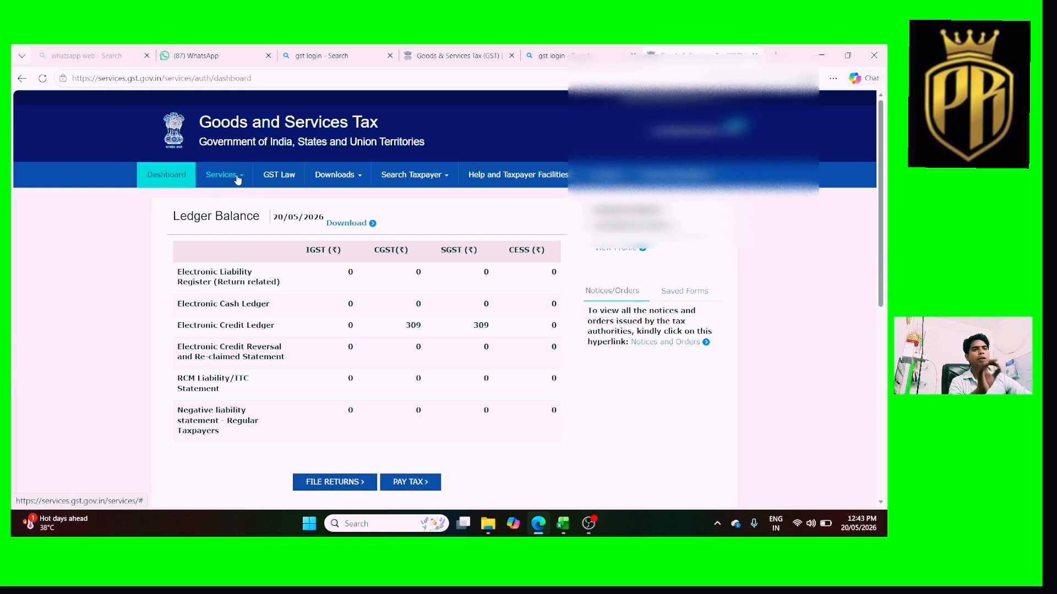
- Open the Inward Supplies view of the Invoice Management System (IMS) Dashboard and review the record counts under All other ITC
left_click(236, 177)
mouse_move(262, 205)
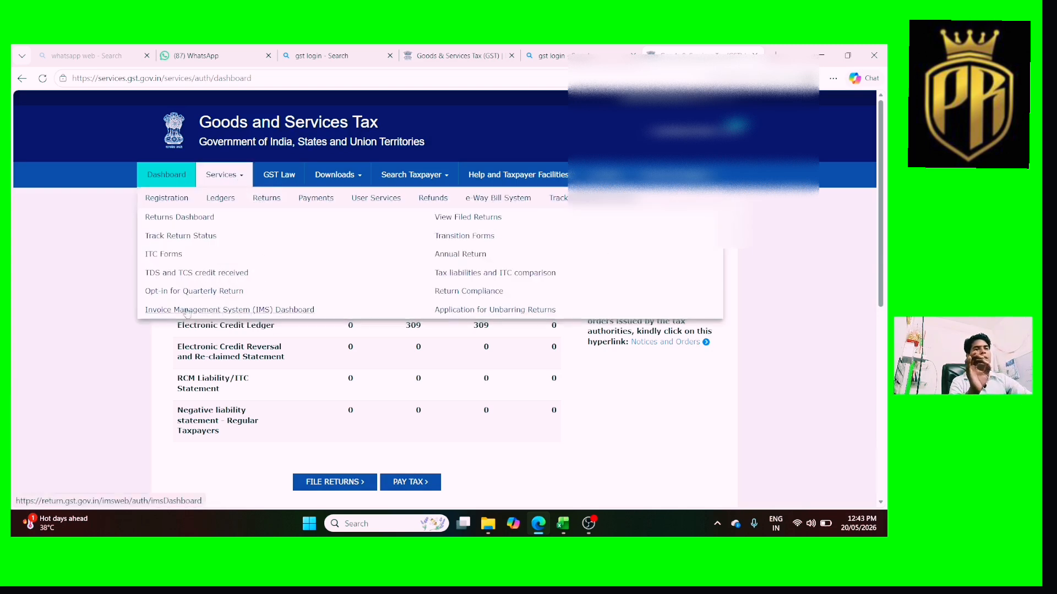
left_click(238, 310)
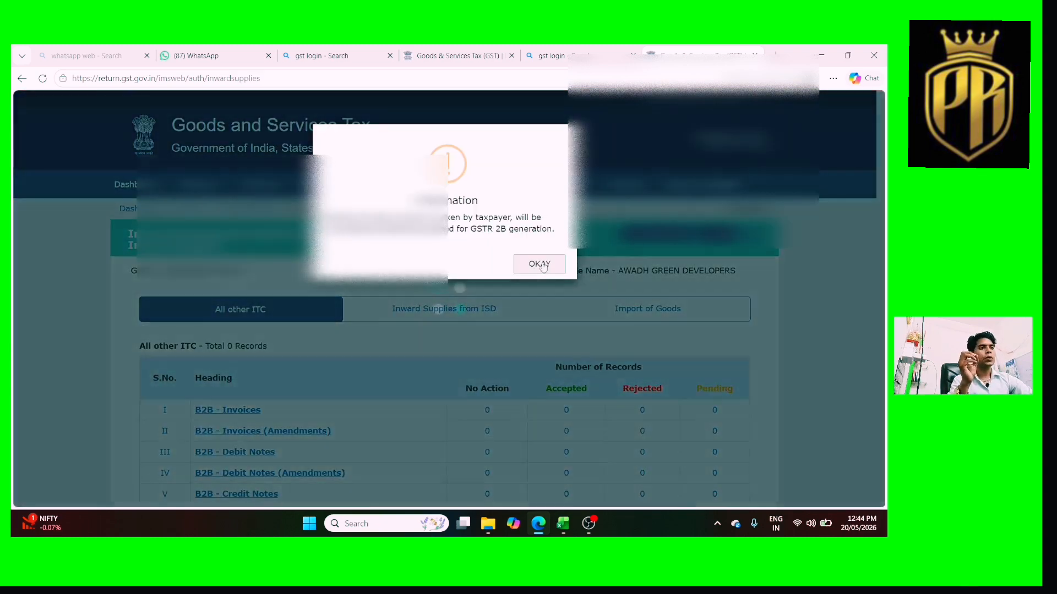
left_click(539, 264)
scroll(498, 406, "down", 2)
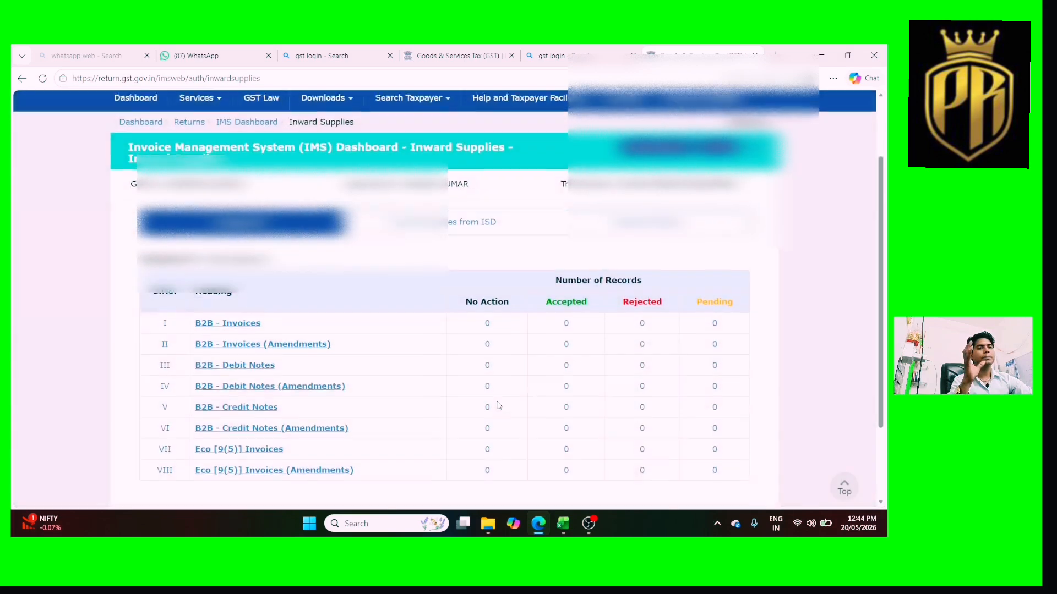
scroll(498, 405, "down", 1)
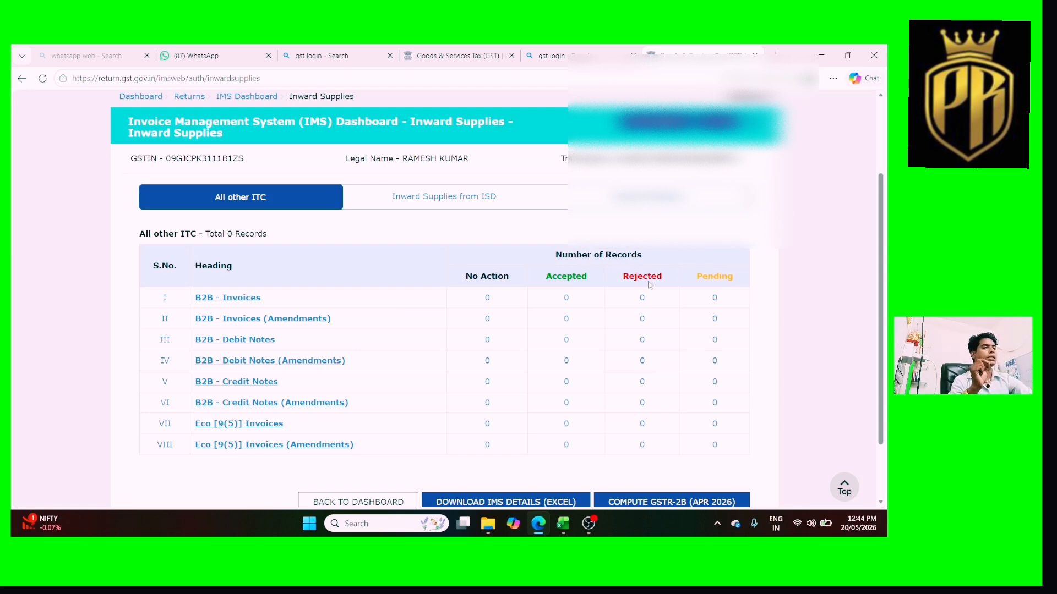
scroll(643, 398, "down", 2)
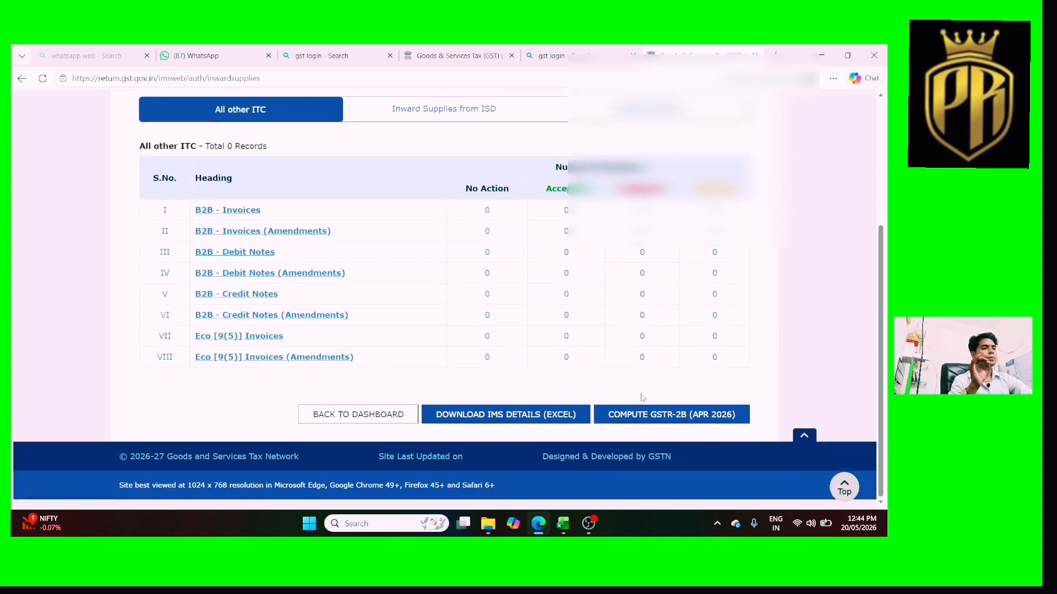
scroll(643, 397, "up", 4)
scroll(642, 396, "down", 3)
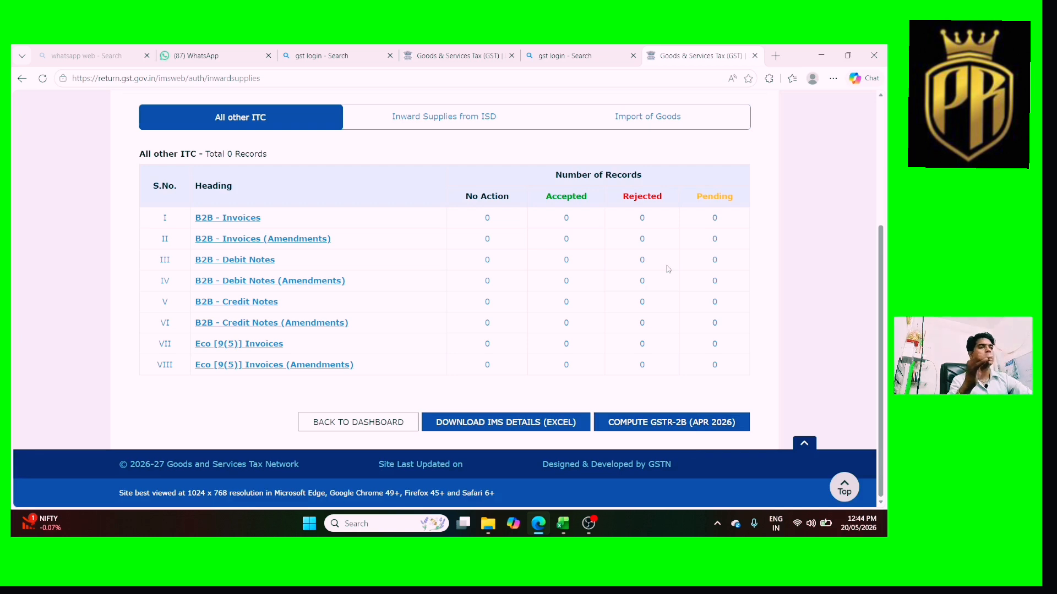
scroll(668, 268, "up", 5)
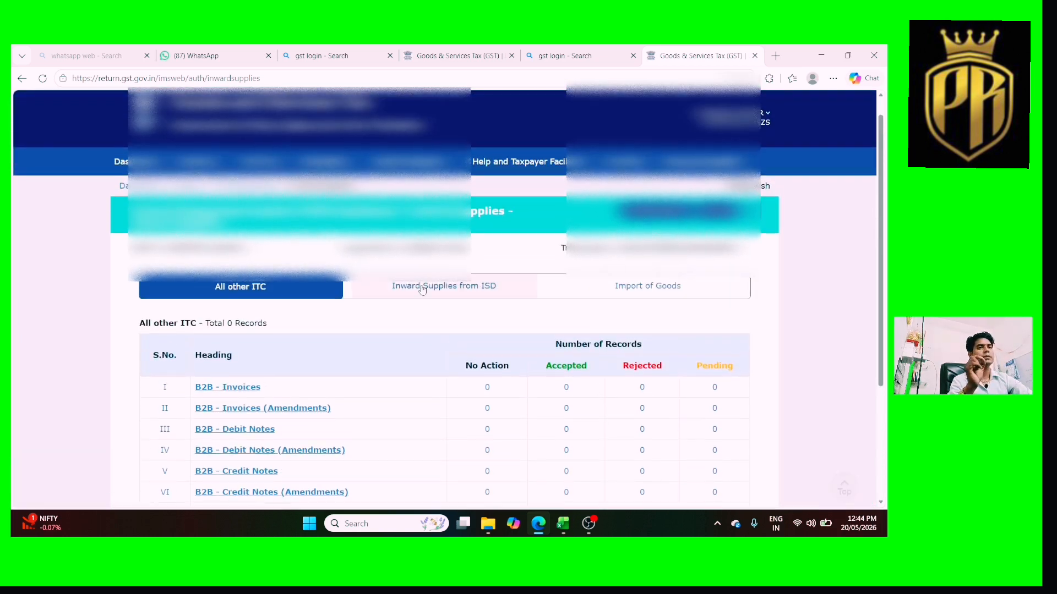
- Return to the main dashboard and open the File Returns page
left_click(131, 187)
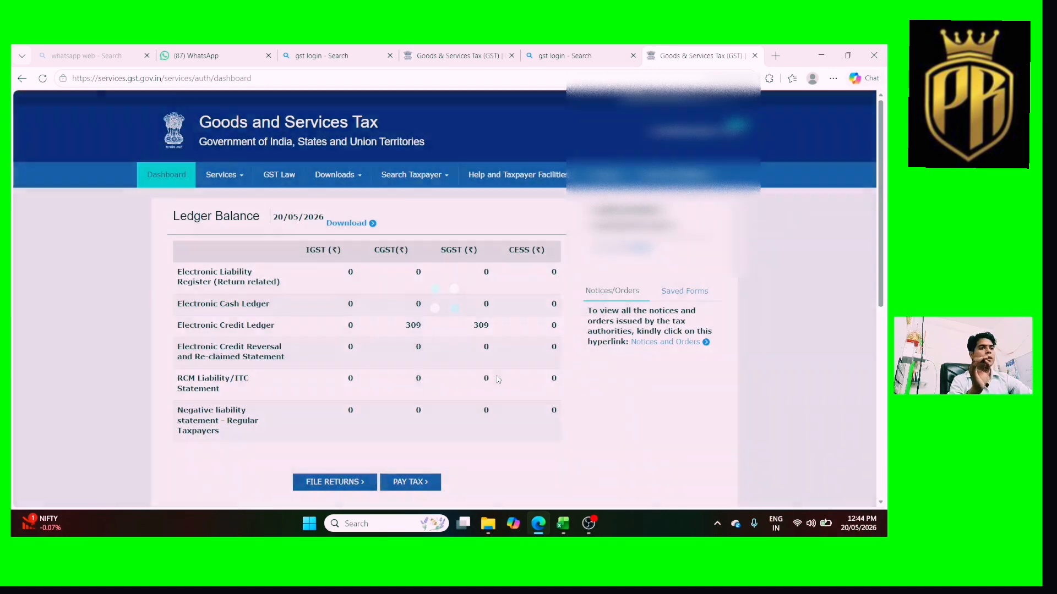
scroll(660, 432, "down", 1)
scroll(661, 432, "down", 1)
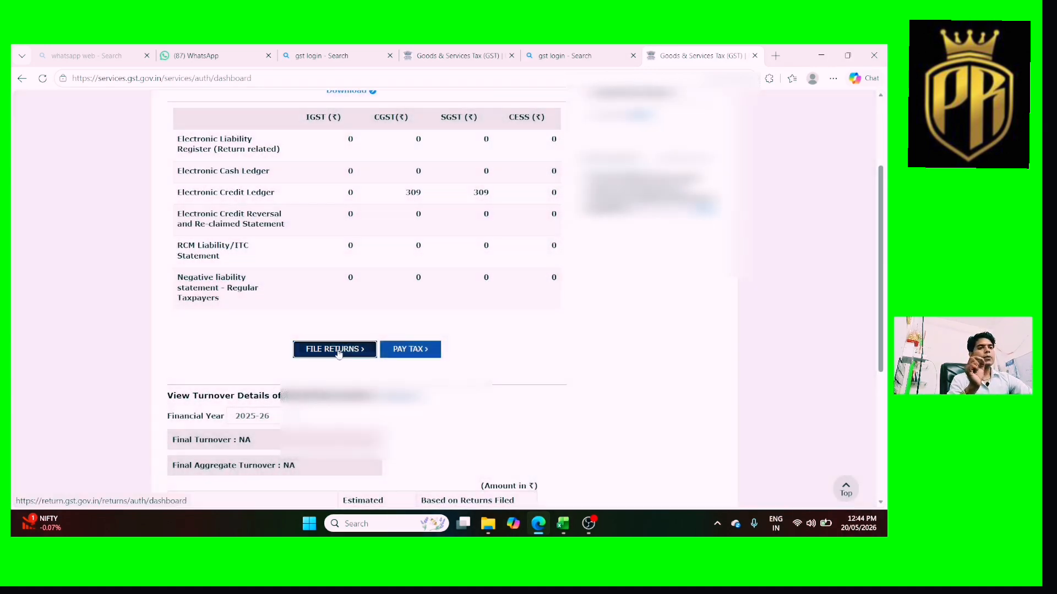
left_click(338, 351)
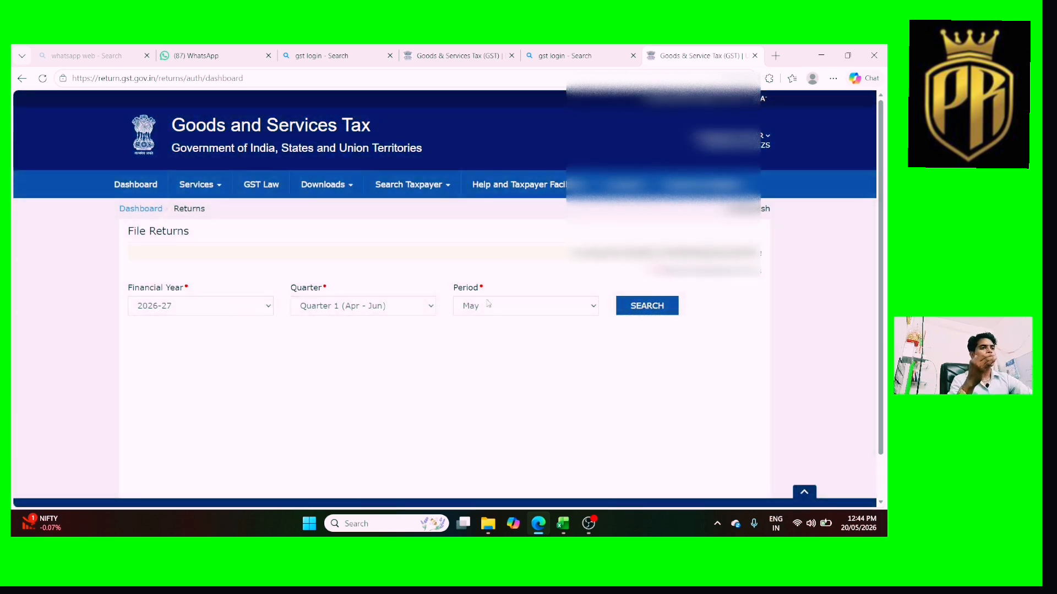
- Search for the returns of financial year 2026-27, Quarter 1 (Apr - Jun), with the period set to April
left_click(267, 307)
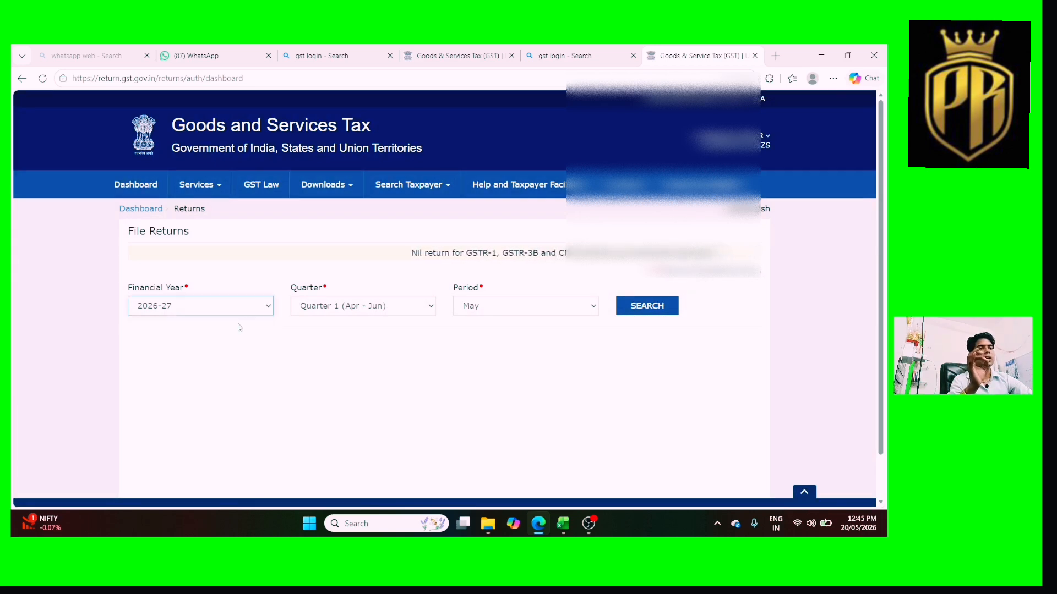
left_click(239, 326)
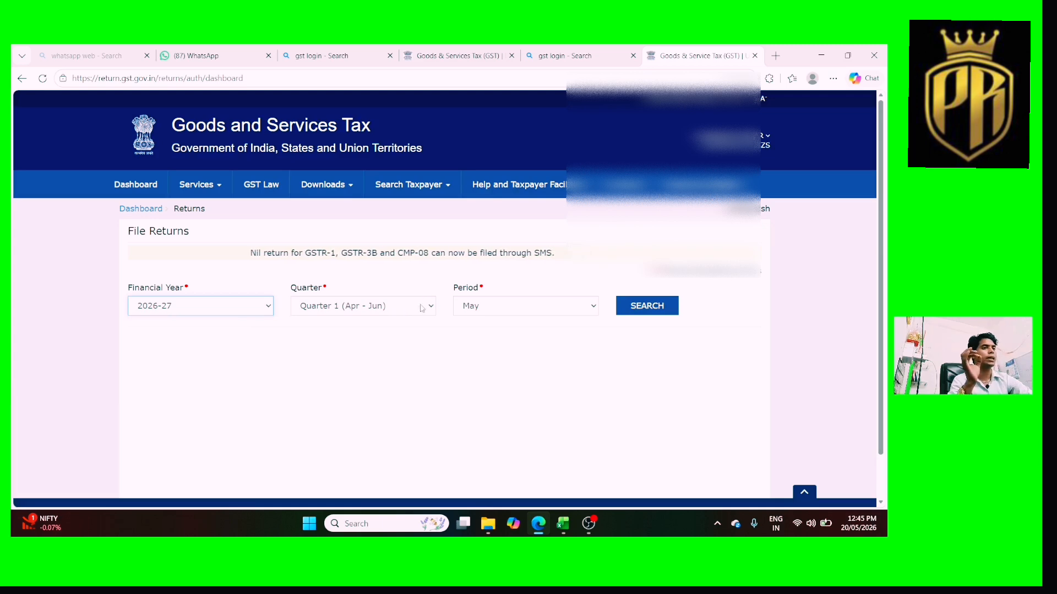
left_click(508, 307)
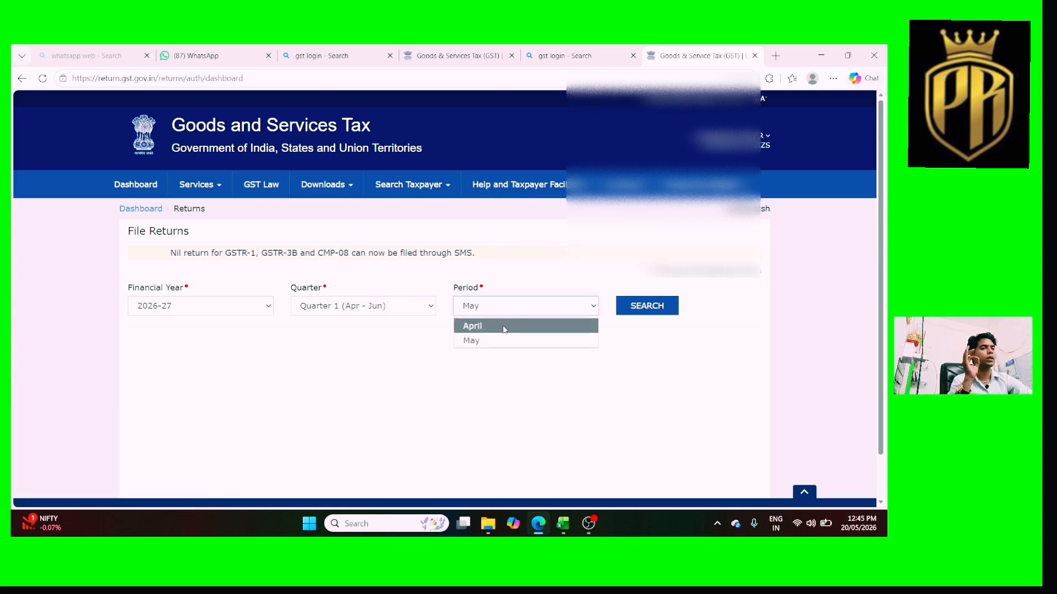
left_click(505, 328)
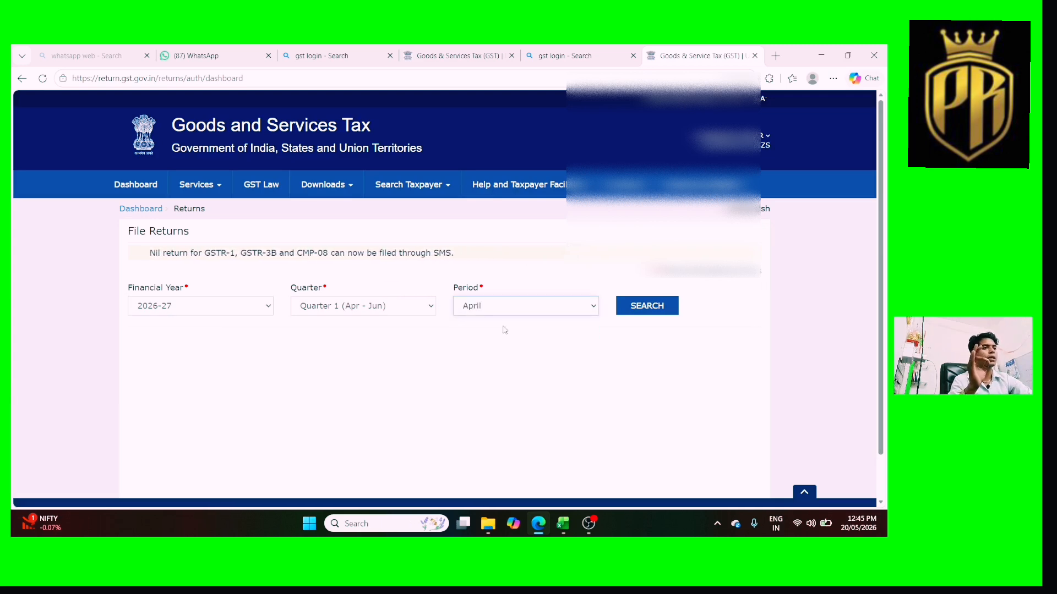
left_click(645, 308)
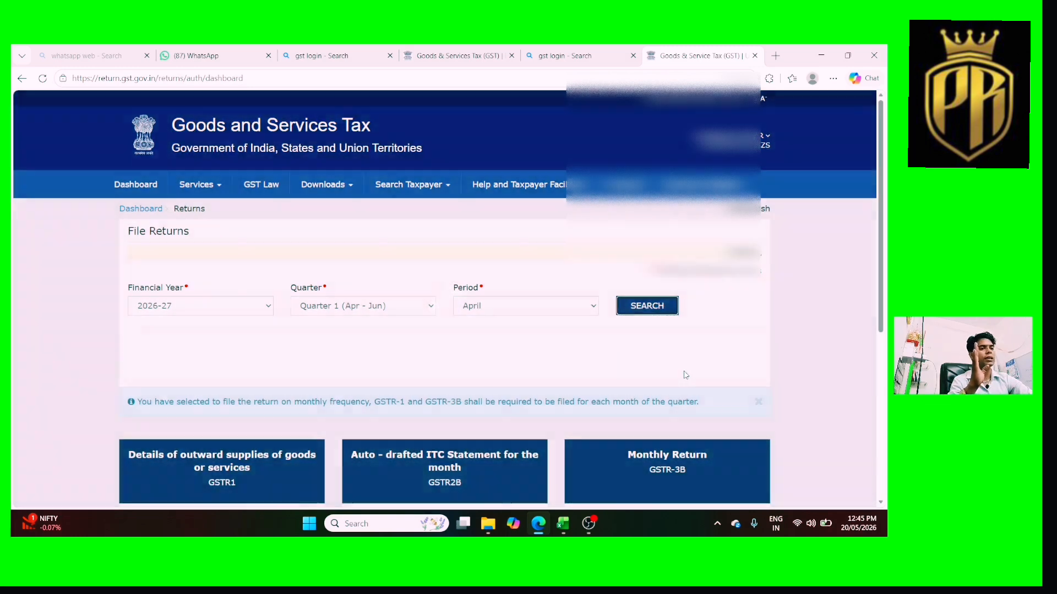
- Open the GSTR1 return for details of outward supplies of goods or services
scroll(684, 373, "down", 3)
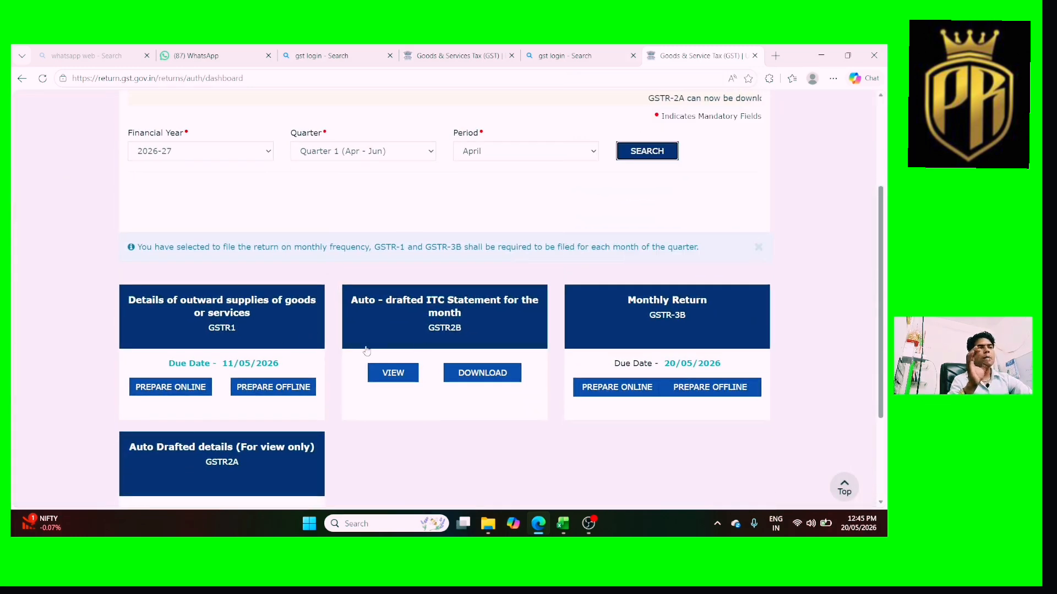
scroll(366, 350, "down", 2)
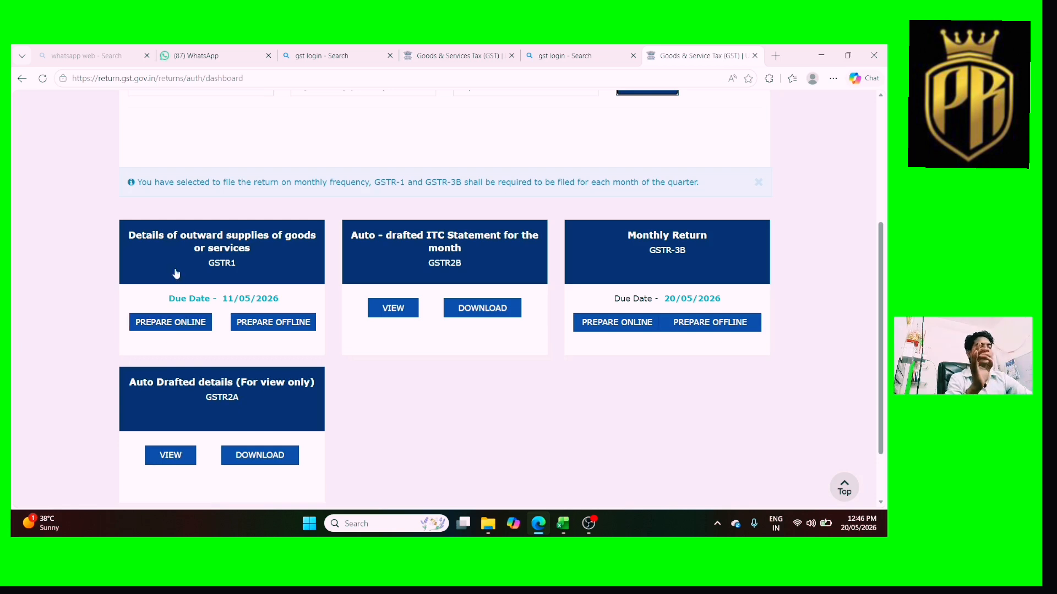
left_click(247, 271)
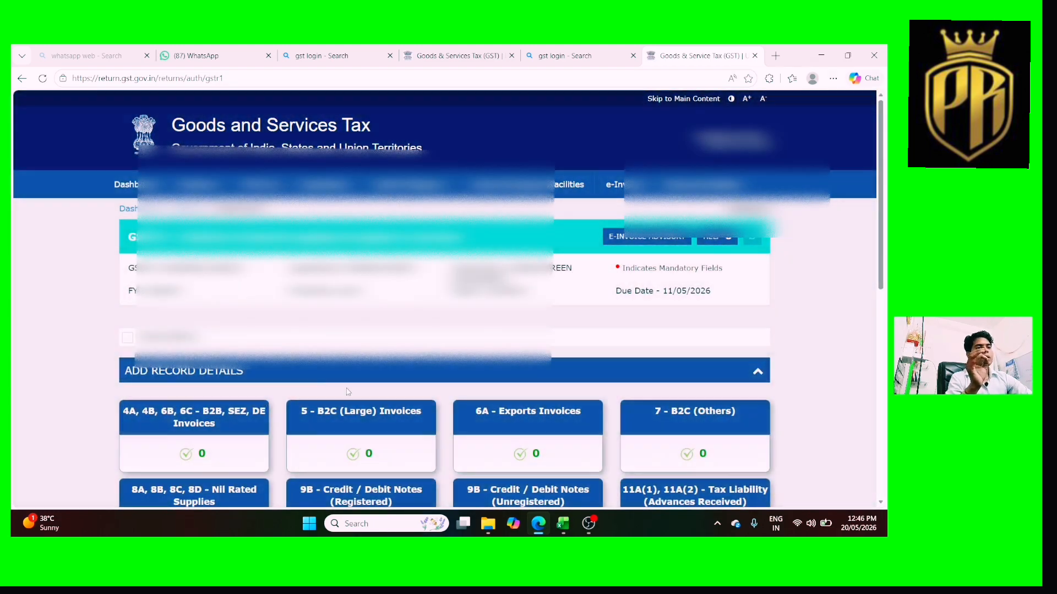
- Mark the GSTR-1 as a nil return and proceed to file the statement
scroll(399, 407, "down", 2)
scroll(399, 406, "down", 2)
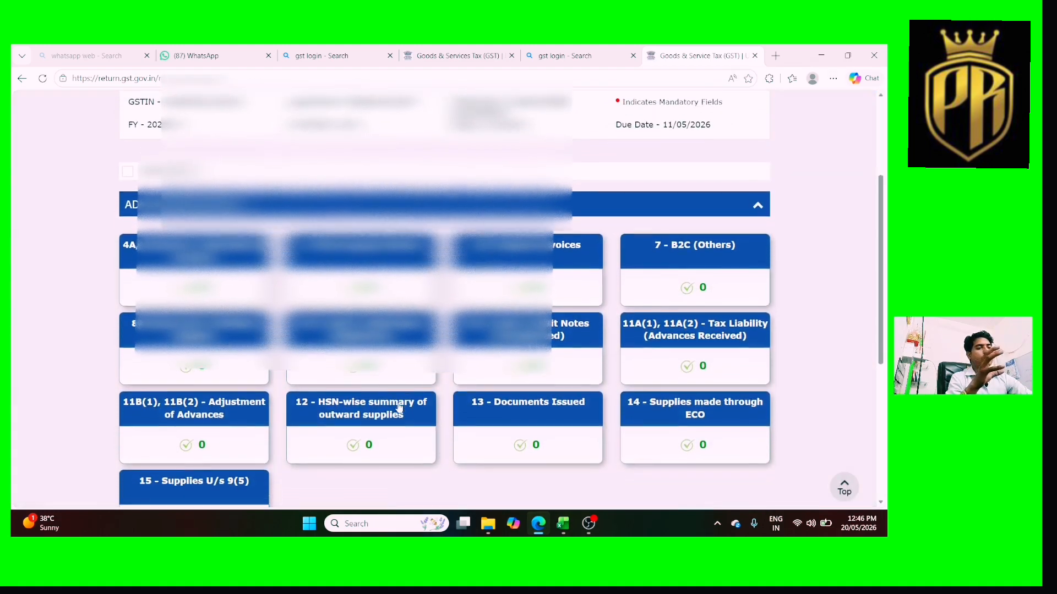
scroll(399, 406, "up", 1)
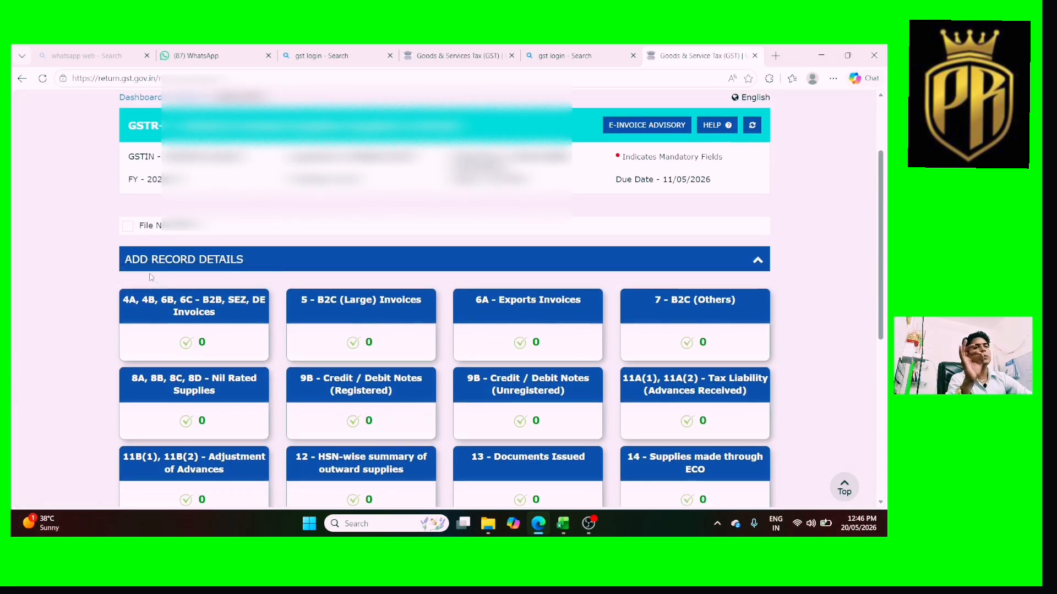
left_click(127, 227)
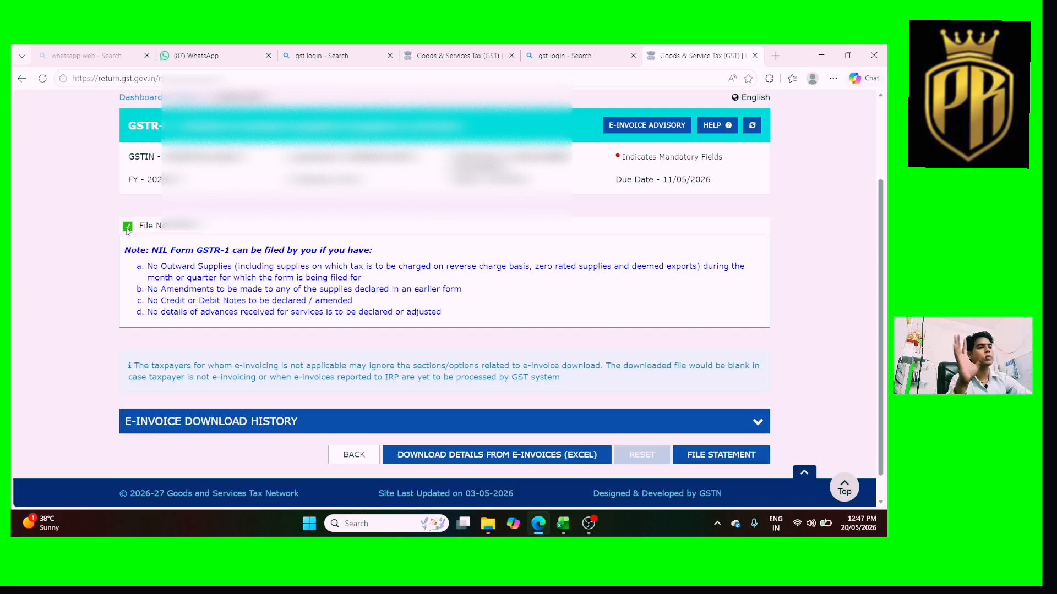
left_click(697, 457)
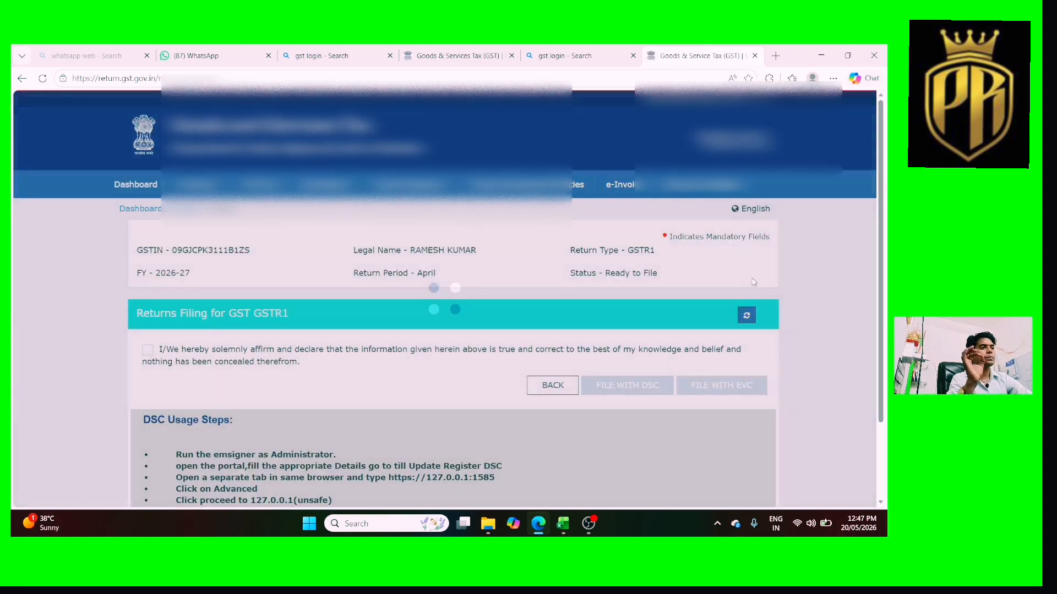
- Accept the truth-and-correctness declaration for the GSTR1 filing and select the authorised signatory
scroll(352, 412, "down", 1)
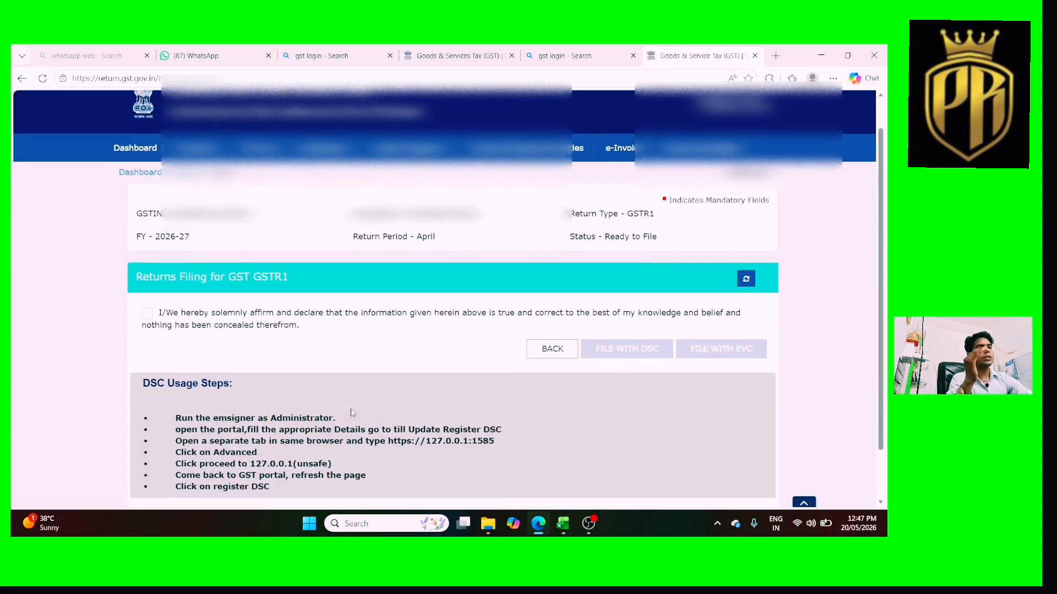
scroll(352, 413, "down", 2)
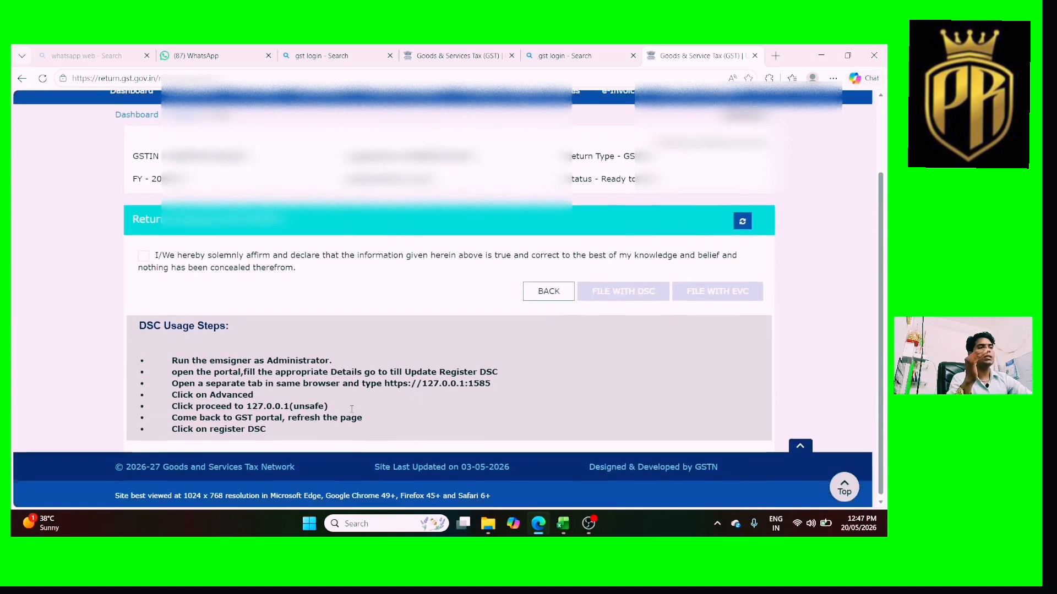
left_click(147, 254)
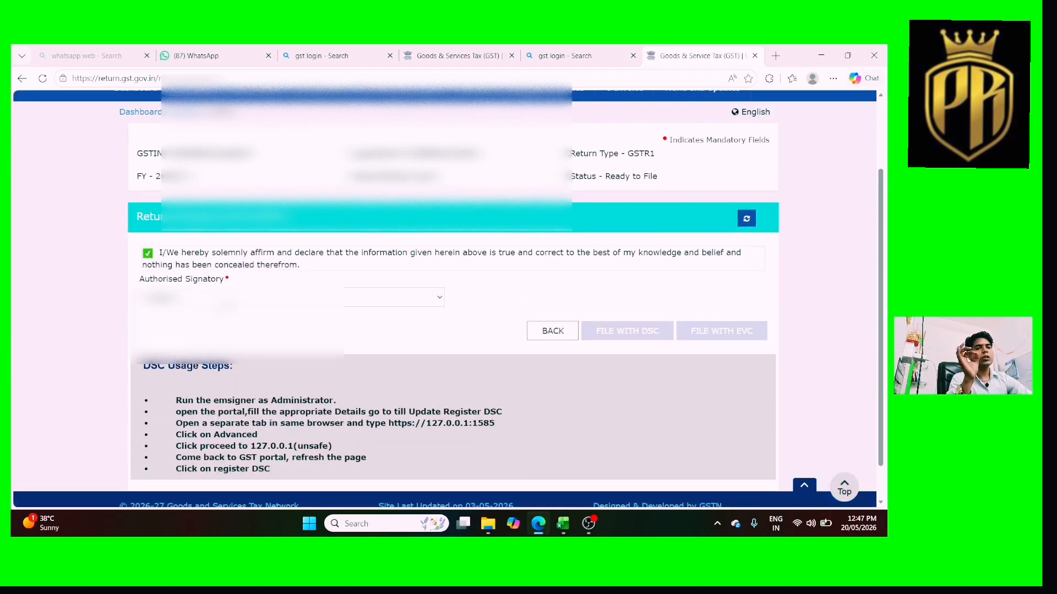
left_click(237, 298)
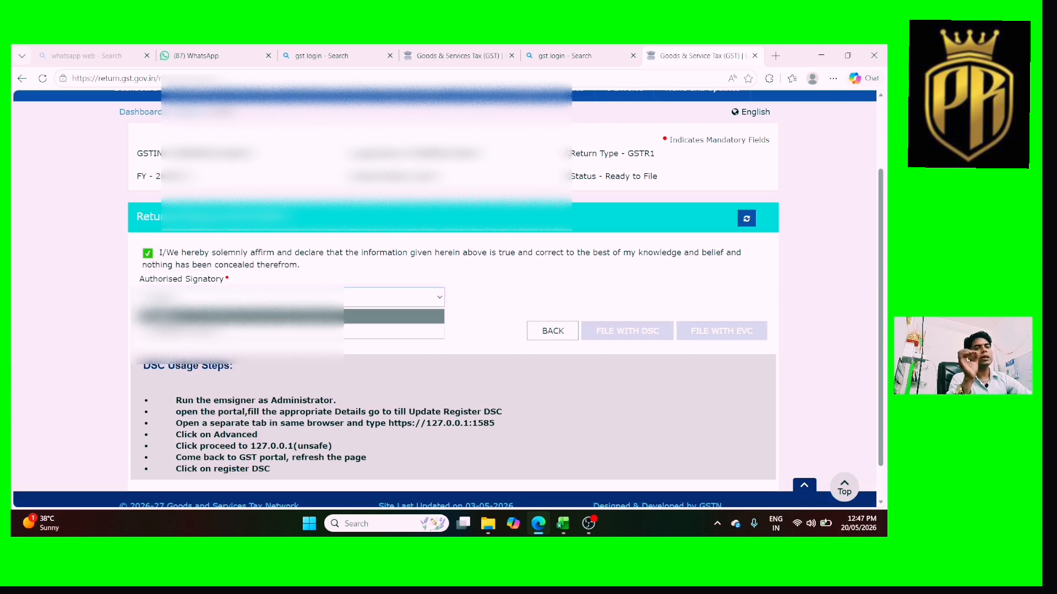
left_click(200, 331)
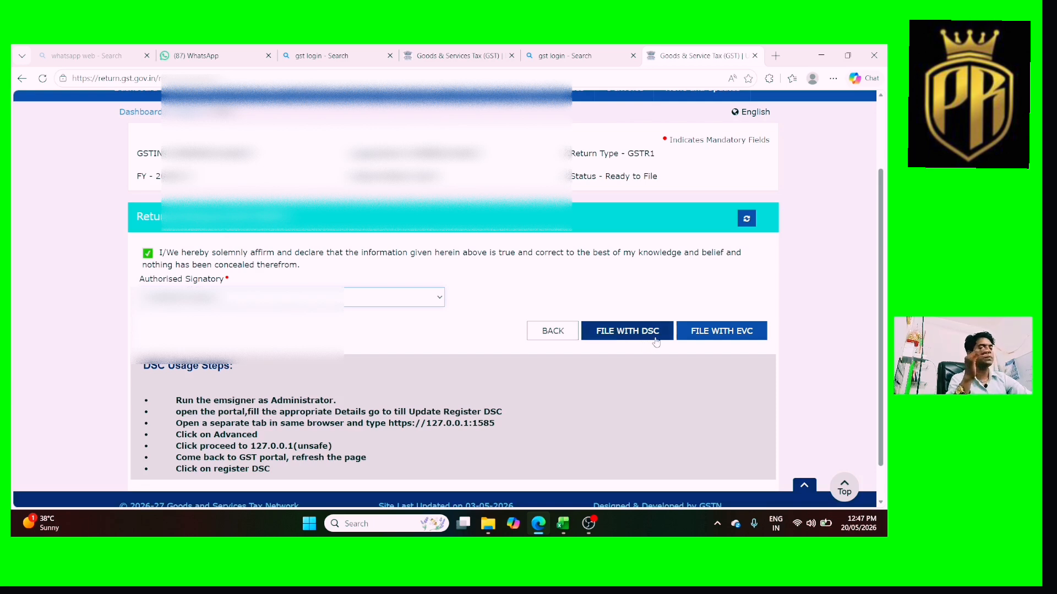
- Start filing the GSTR1 with EVC and begin entering the one-time password
left_click(724, 334)
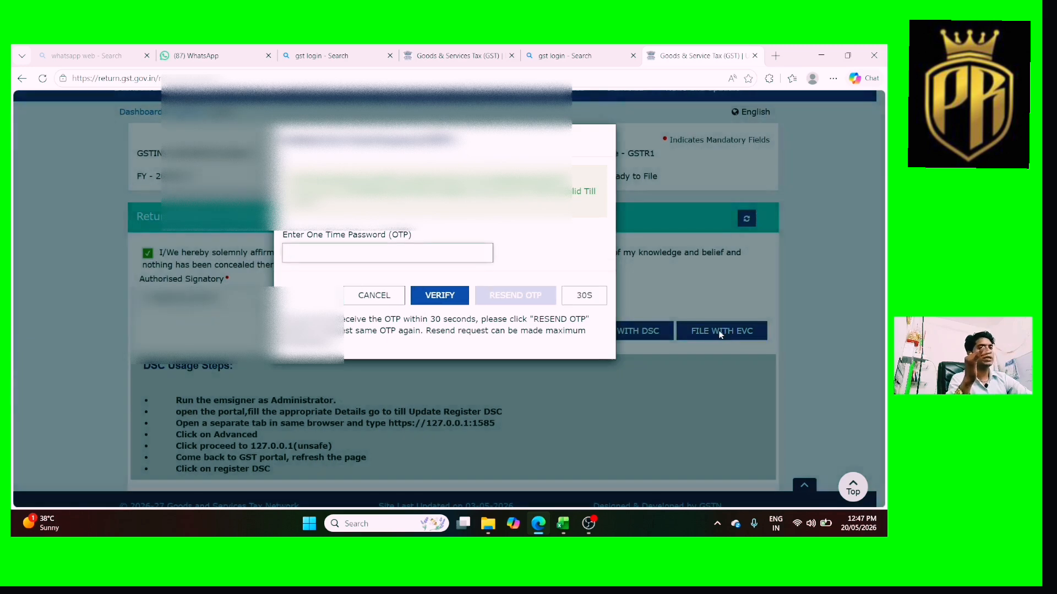
left_click(338, 253)
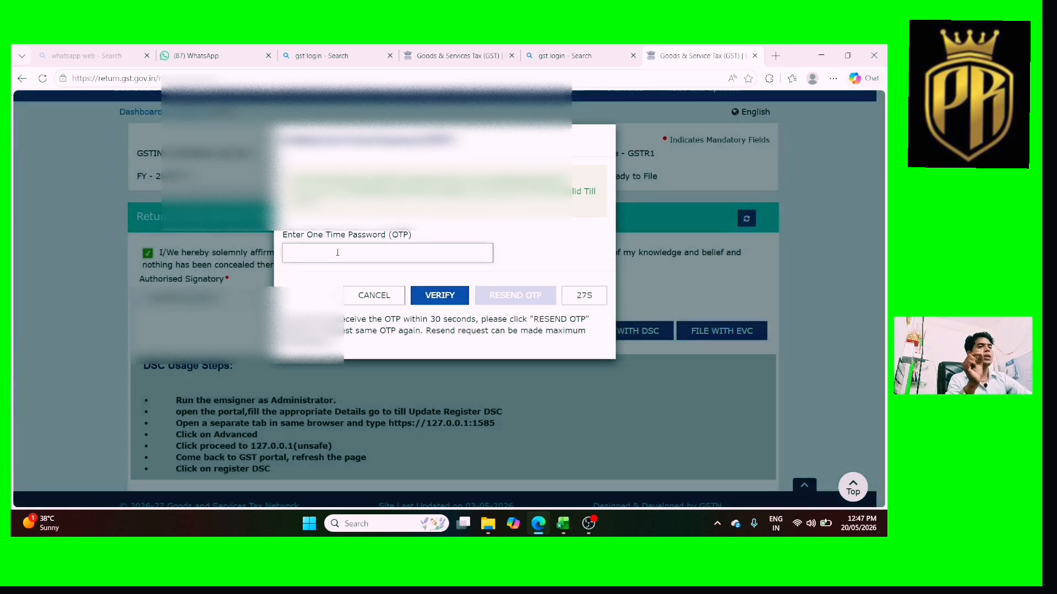